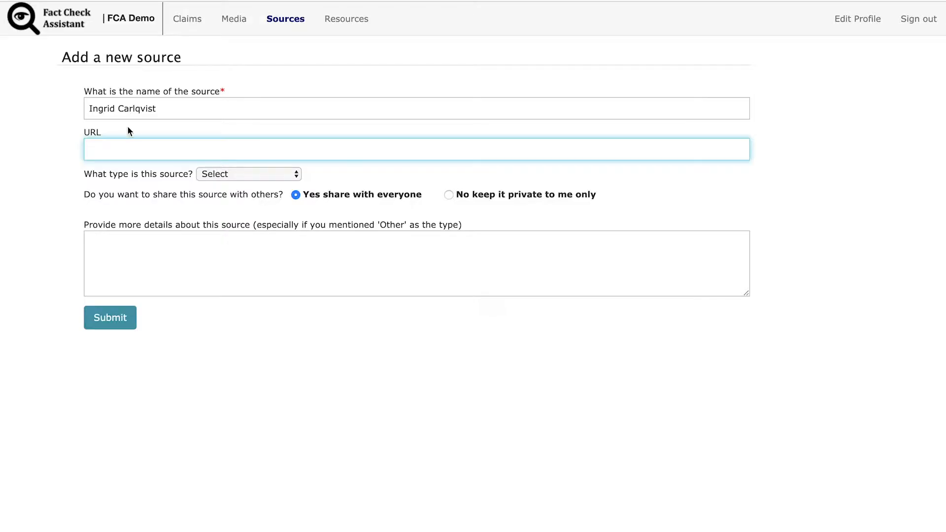
type("https://twitter.com/ingridcarlqvist")
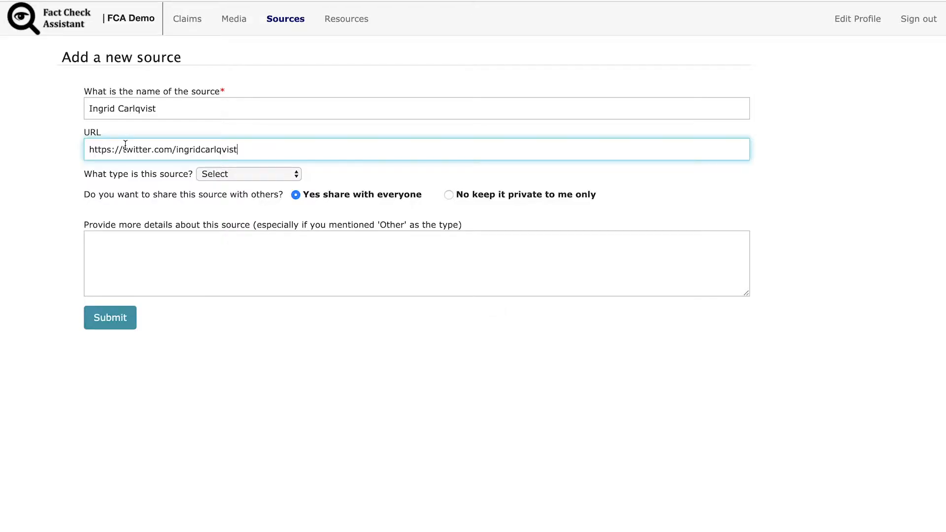
left_click(296, 176)
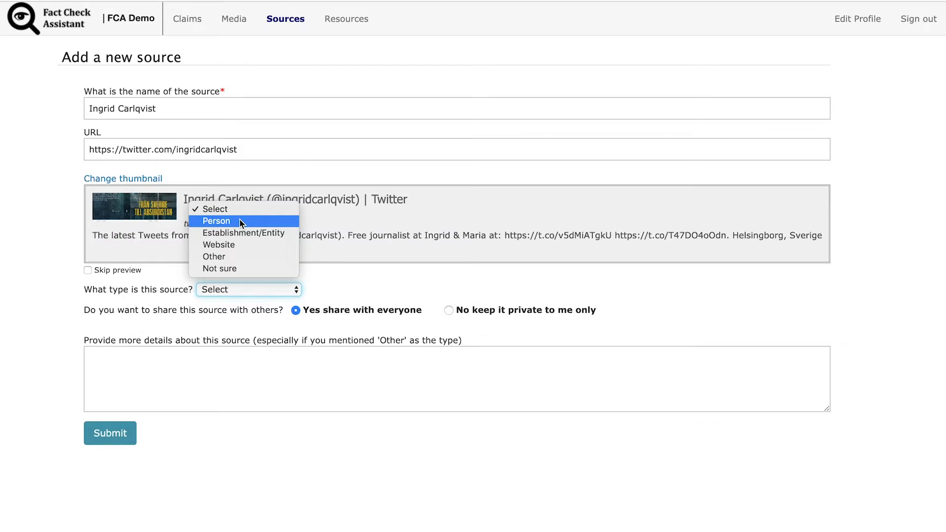
left_click(240, 220)
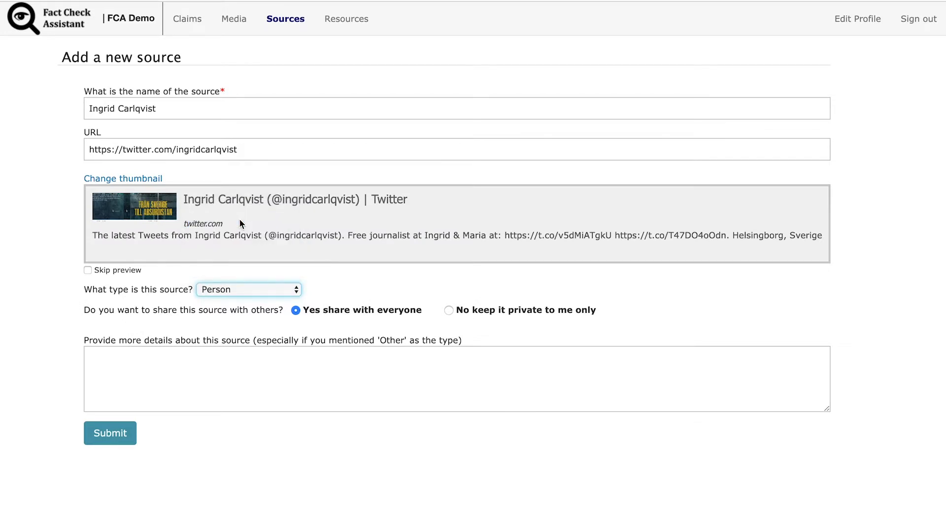
Describe the source as "Freelance journalist at Ingrid and Maria" in the details box
left_click(169, 369)
type("Freelance ")
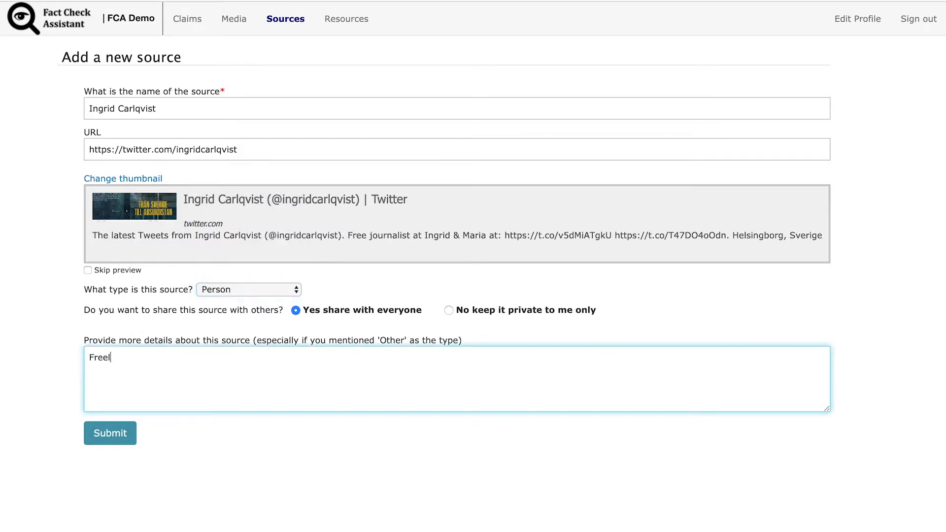
type("journalist")
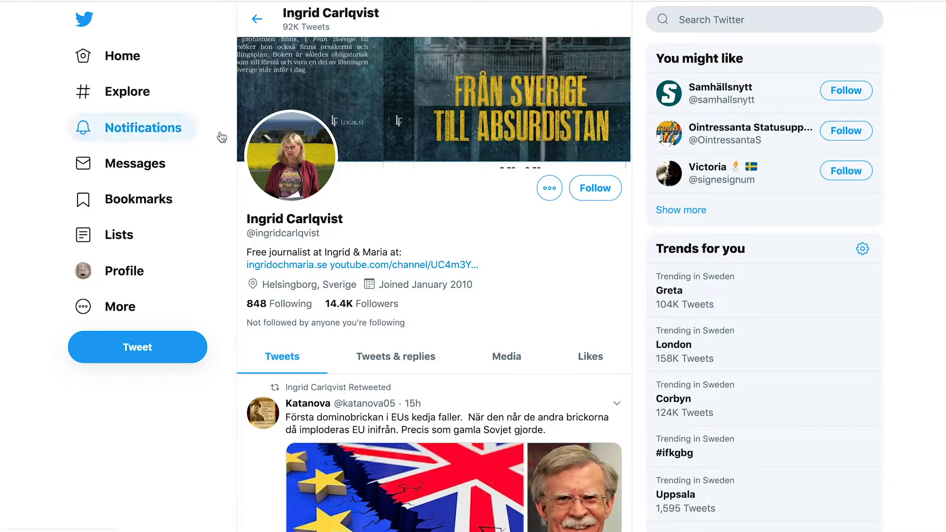
type("at")
type(" Ingrid")
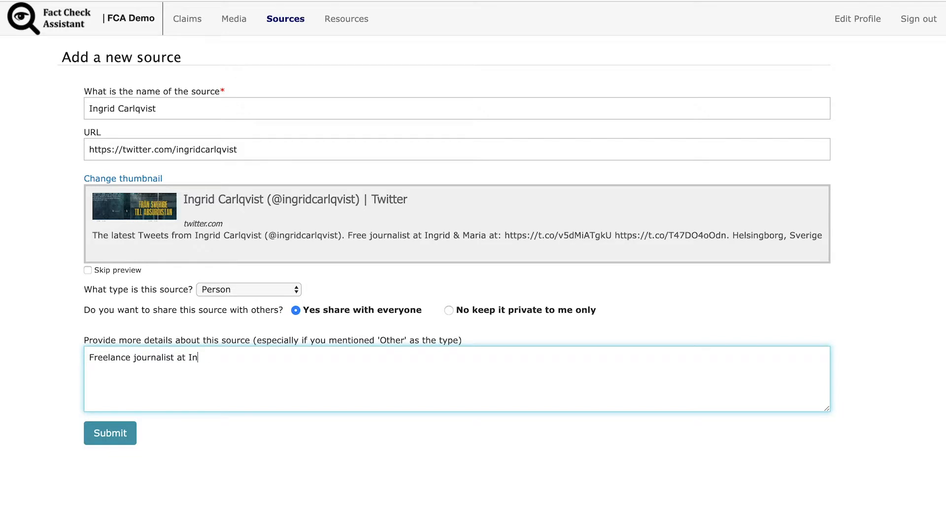
type(" and Mari")
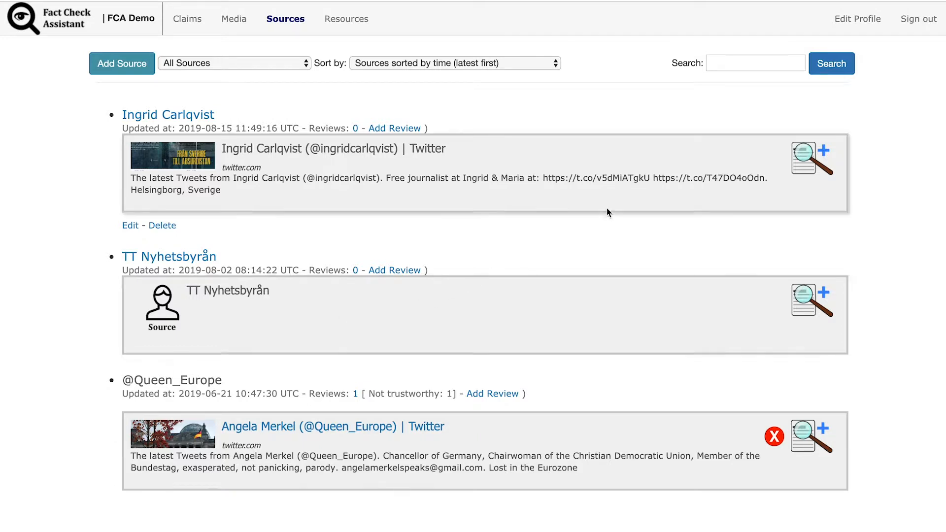
Start a review of the Ingrid Carlqvist source and research her on Google, opening her Wikipedia entry
left_click(810, 168)
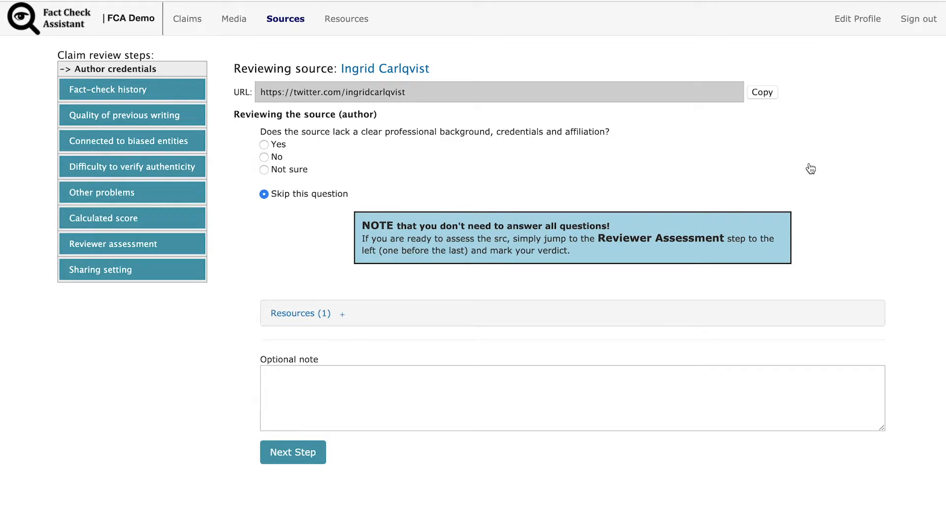
key("ctrl+t")
type("ingrid")
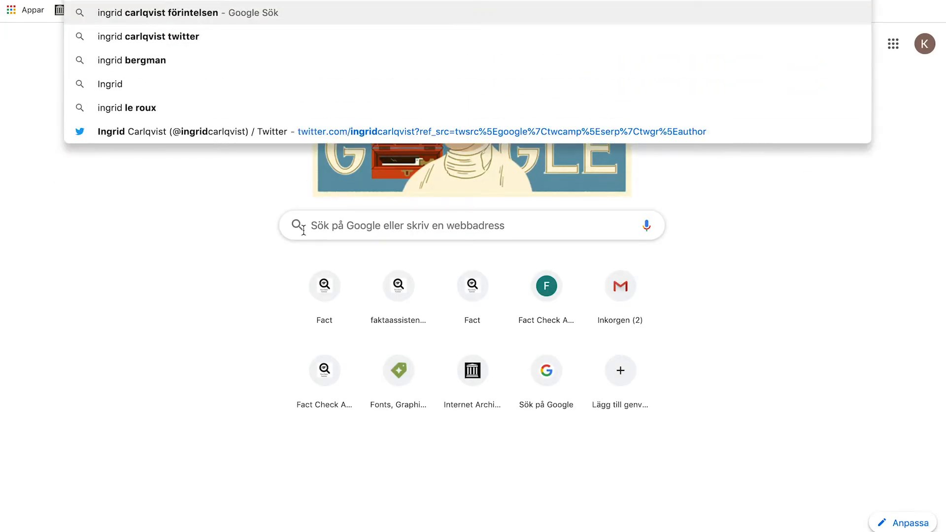
type(" Carlqvist")
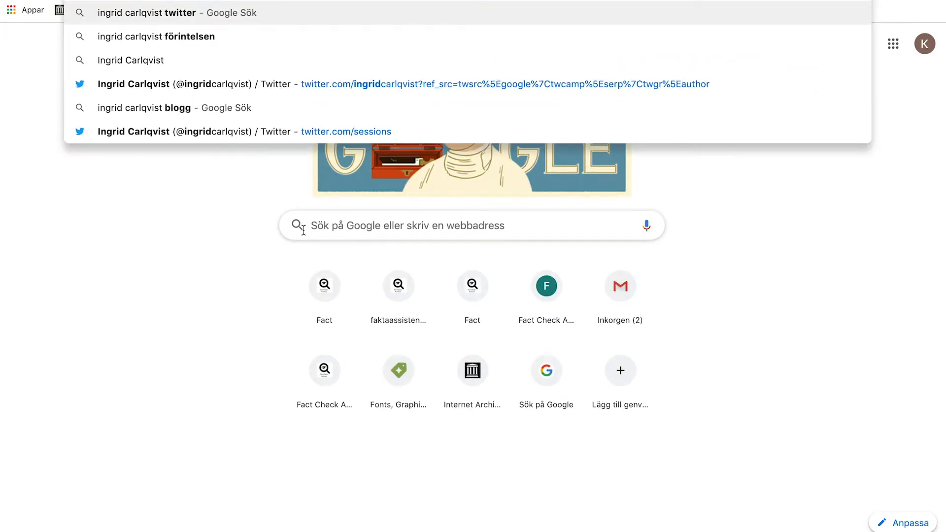
key("Return")
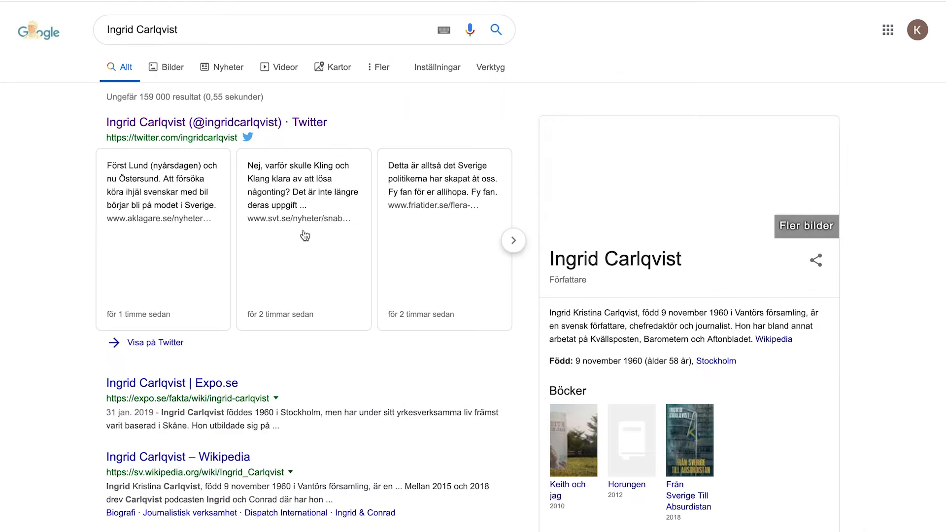
scroll(305, 235, "down", 2)
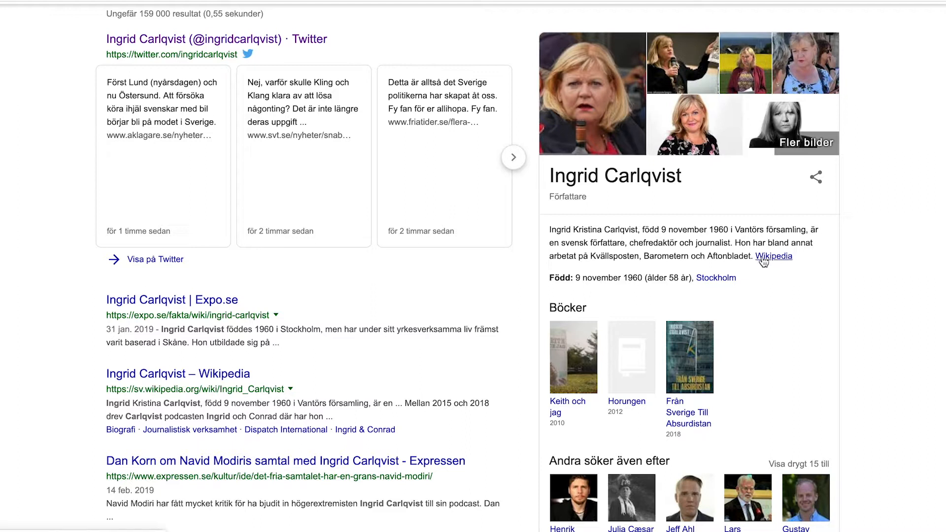
left_click(762, 257)
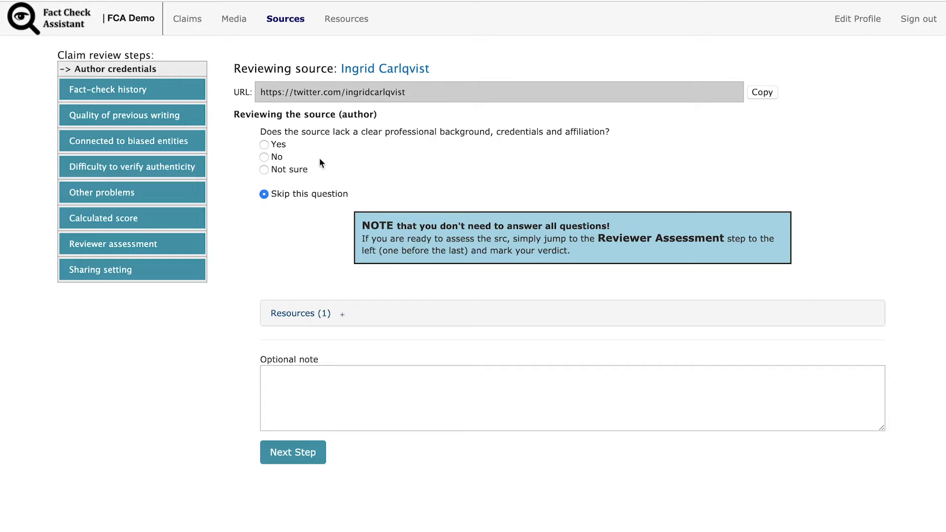
Answer No to the professional background question and move to the next review step
left_click(265, 157)
left_click(312, 383)
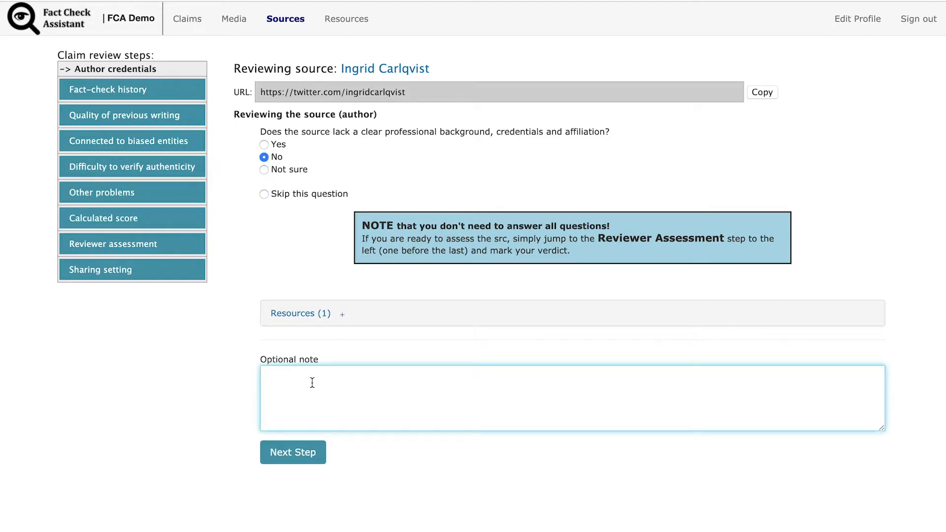
left_click(276, 449)
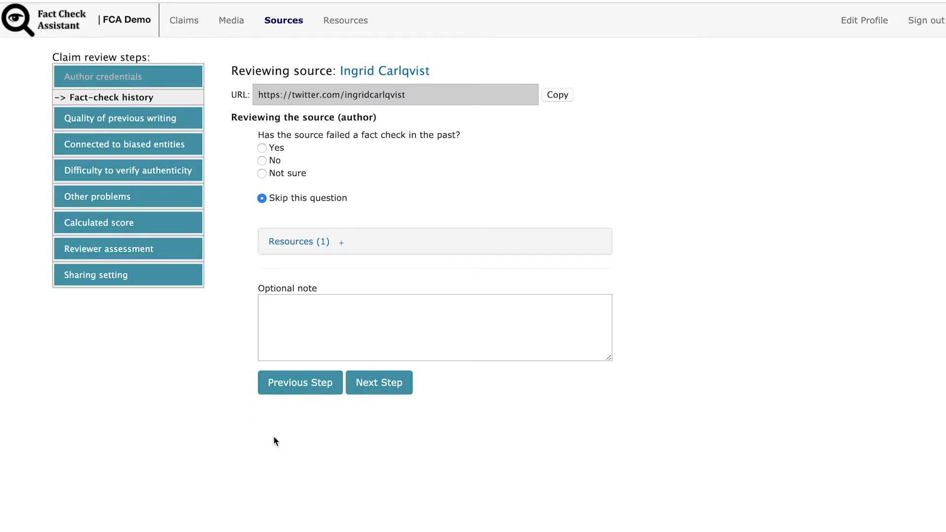
Open the fact-check history search resource, answer Not sure, and continue to the next step
left_click(308, 248)
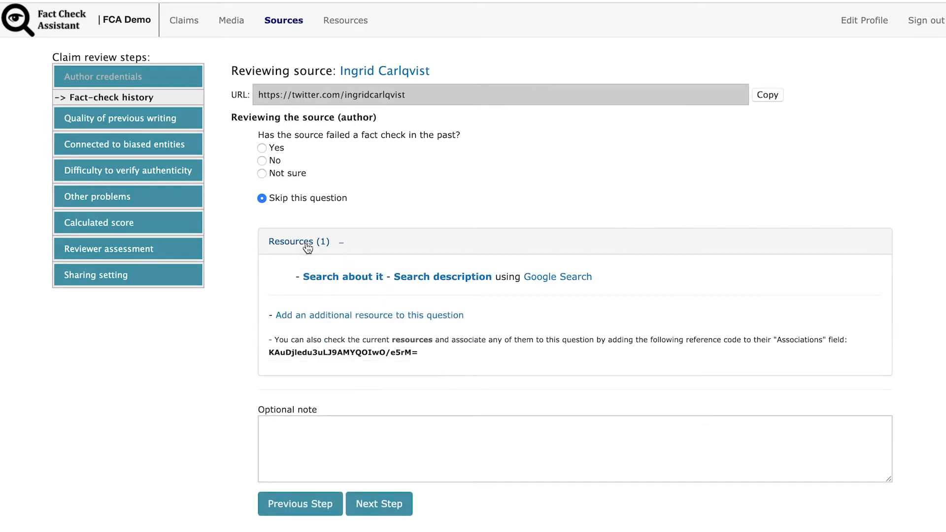
left_click(311, 277)
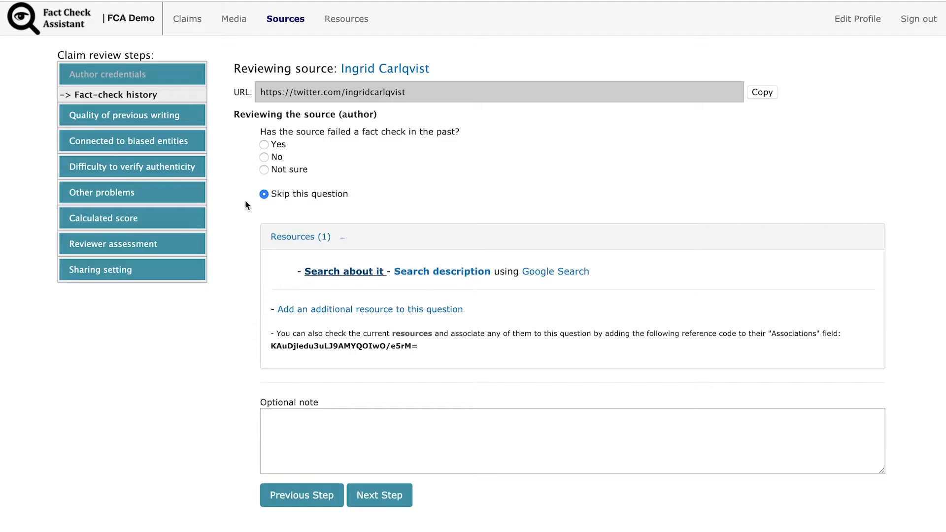
left_click(264, 169)
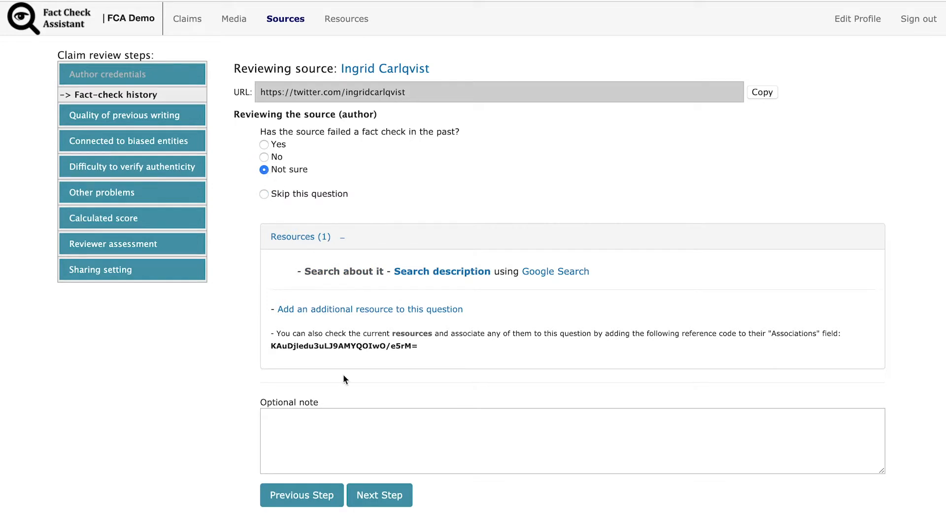
left_click(367, 492)
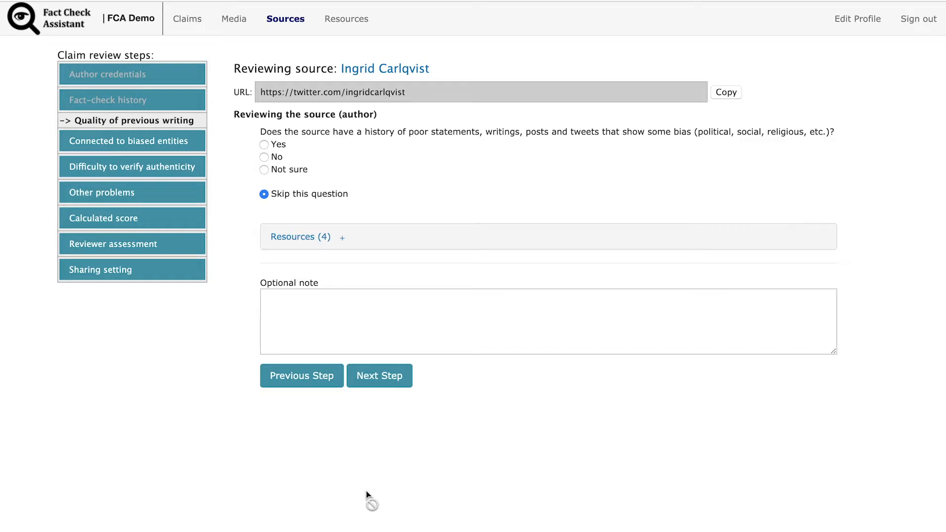
Answer Yes on previous writing with the note "Based on her tweet, wikipedia page and an Expo article about her" and continue
left_click(264, 145)
left_click(301, 304)
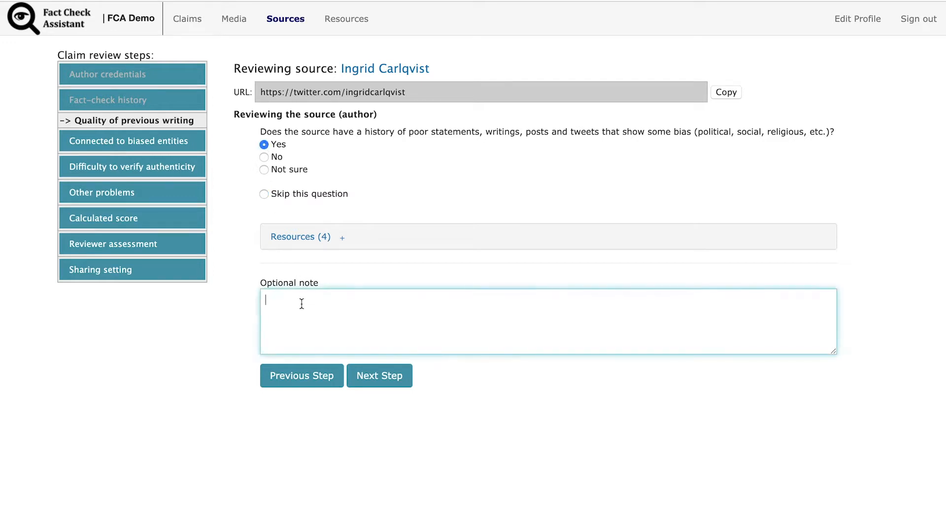
type("Based on her tweet")
key("BackSpace")
type(", wikipedia pa")
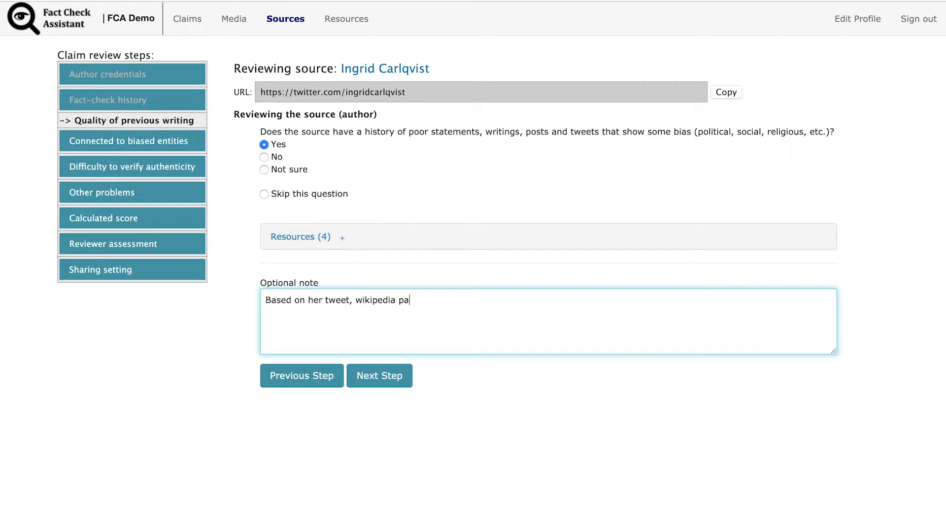
type("ge and an Expo article about her")
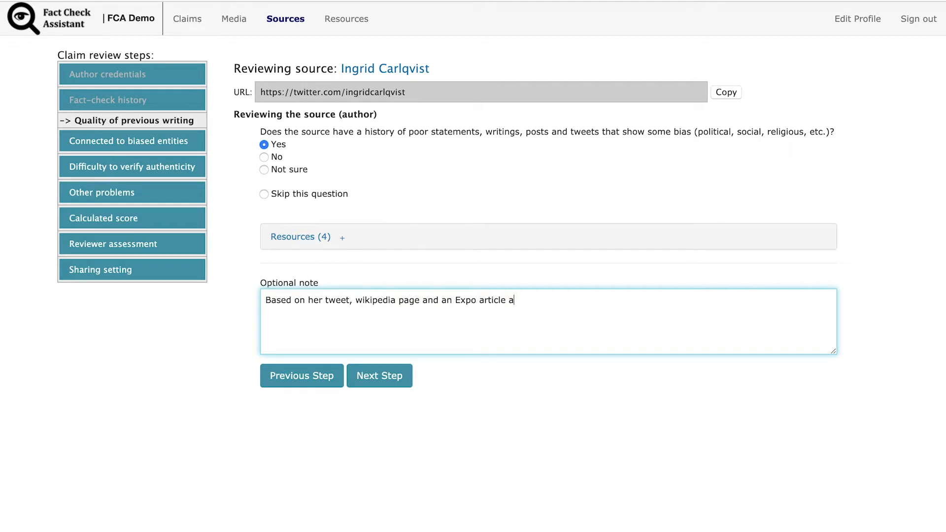
left_click(373, 372)
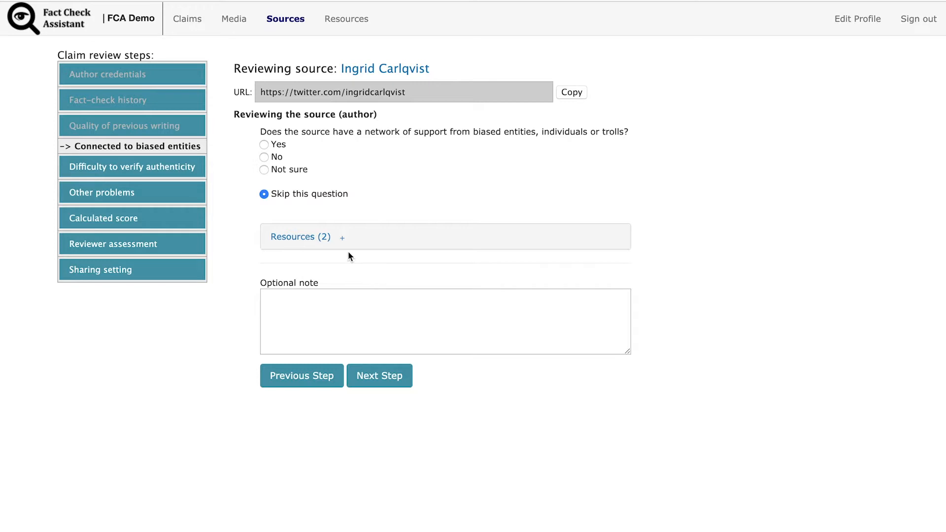
Check the account ingridcarlqvist with Botometer, answer Yes to the biased-support question, and continue
left_click(324, 238)
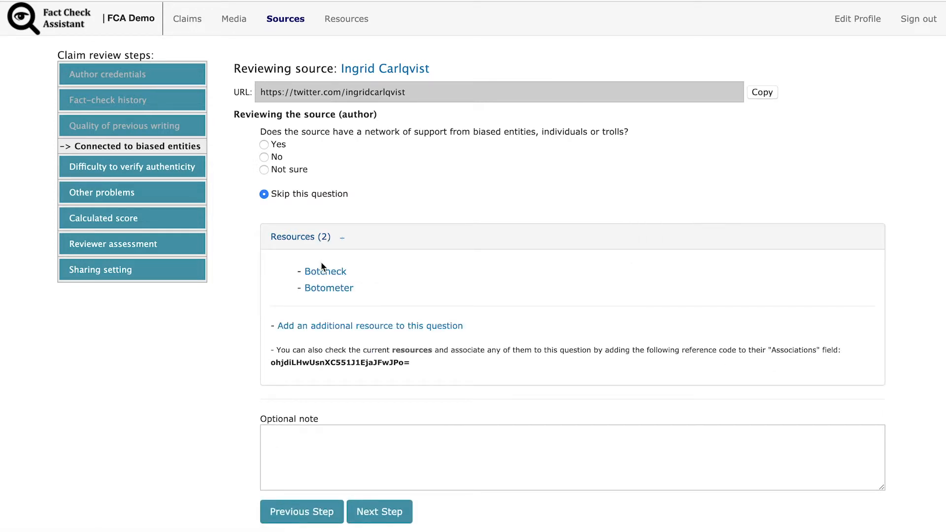
left_click(319, 291)
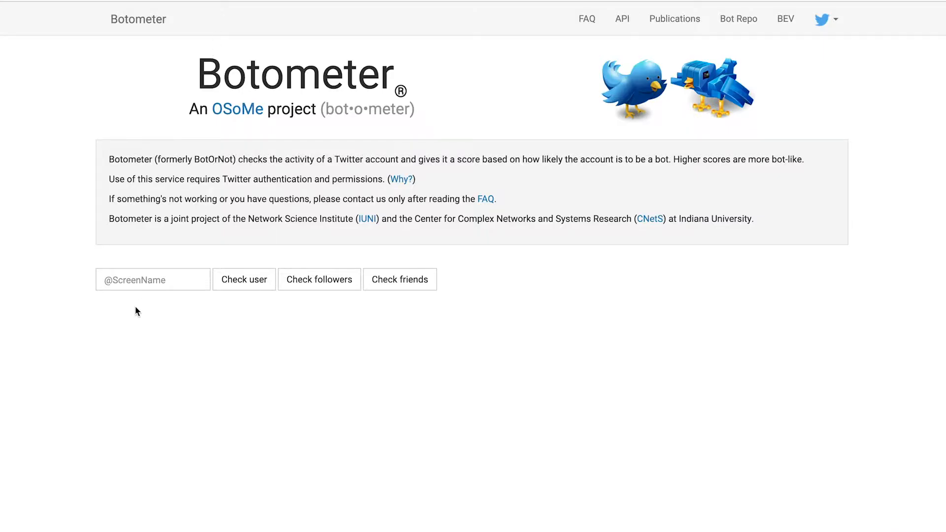
left_click(150, 273)
type("ingridcarlqvist")
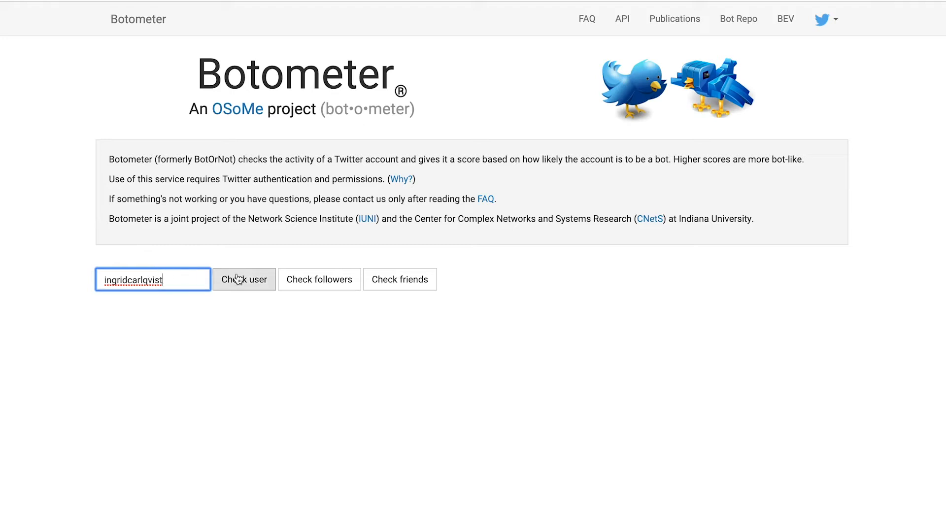
left_click(302, 276)
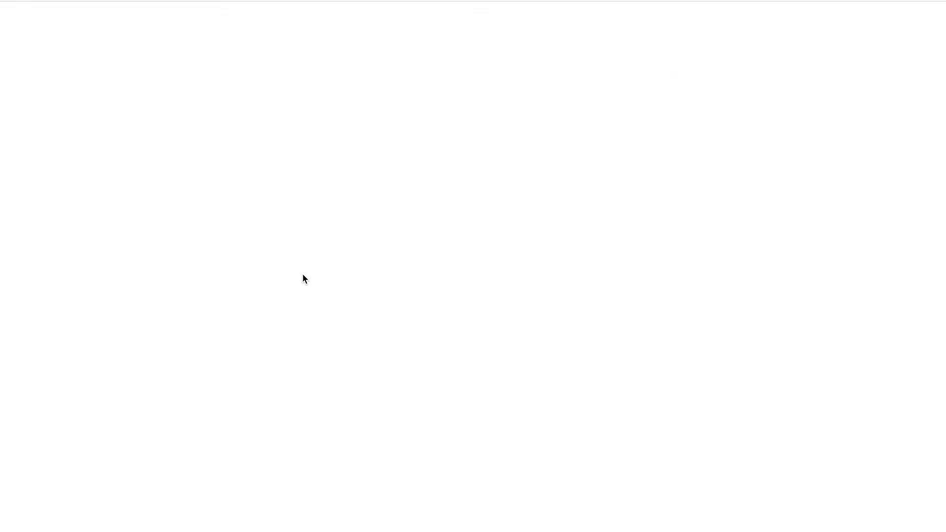
left_click(320, 291)
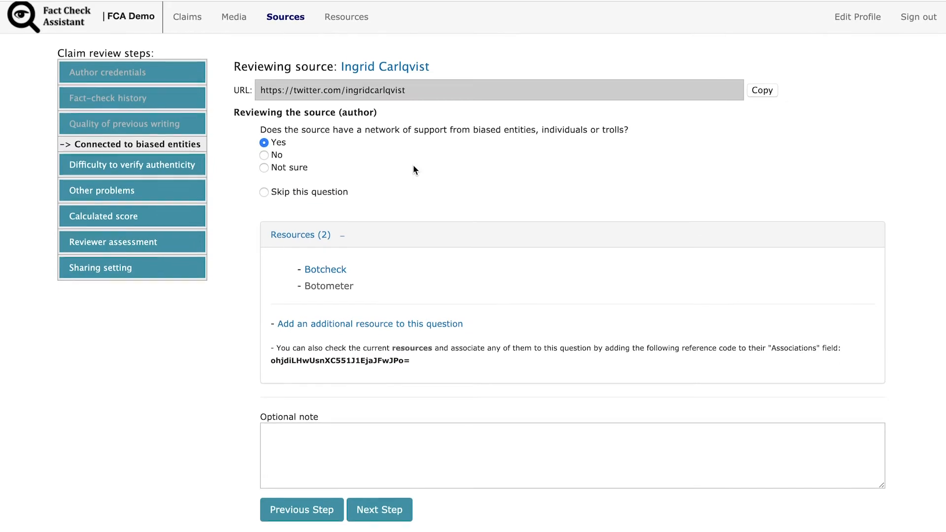
left_click(374, 516)
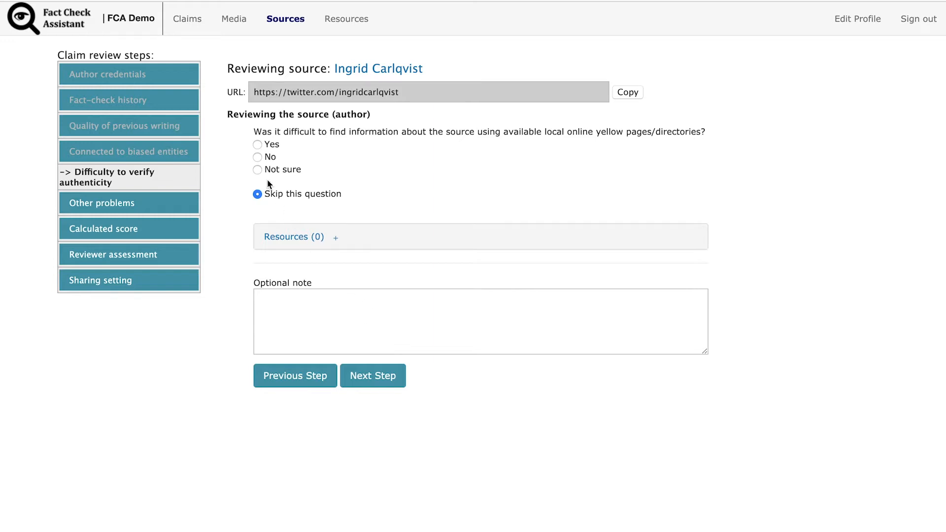
Answer No to the authenticity question and Yes to the other major problems question
left_click(257, 157)
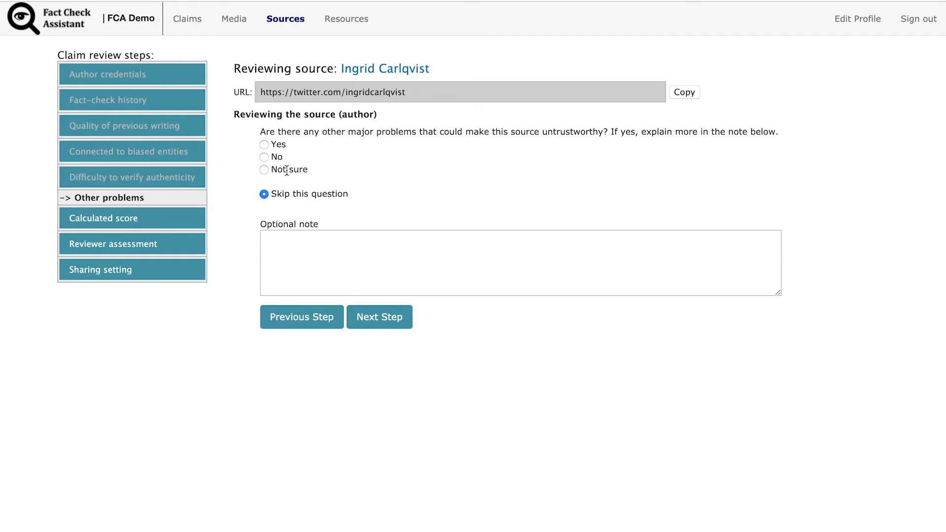
left_click(264, 145)
left_click(285, 251)
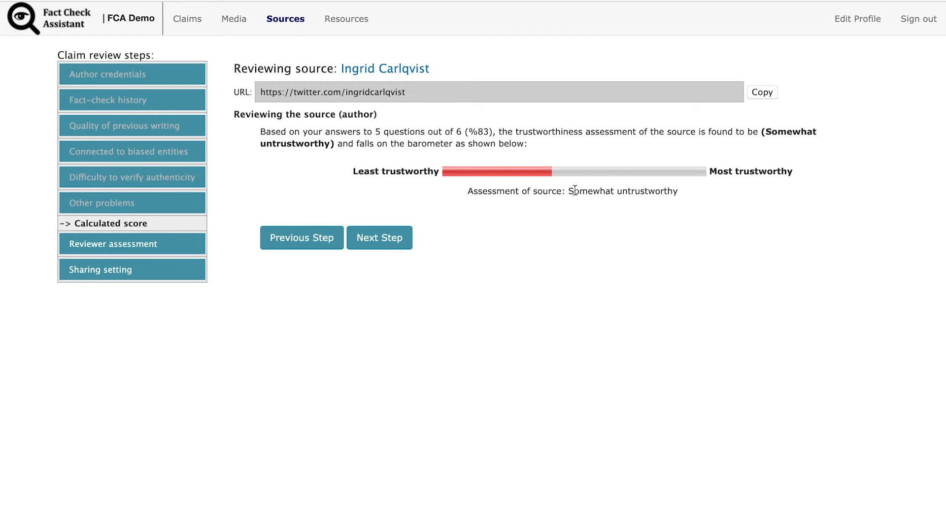
Rate the source Not trustworthy in the reviewer assessment and finish the review with sharing set to Yes
left_click_drag(569, 191, 665, 202)
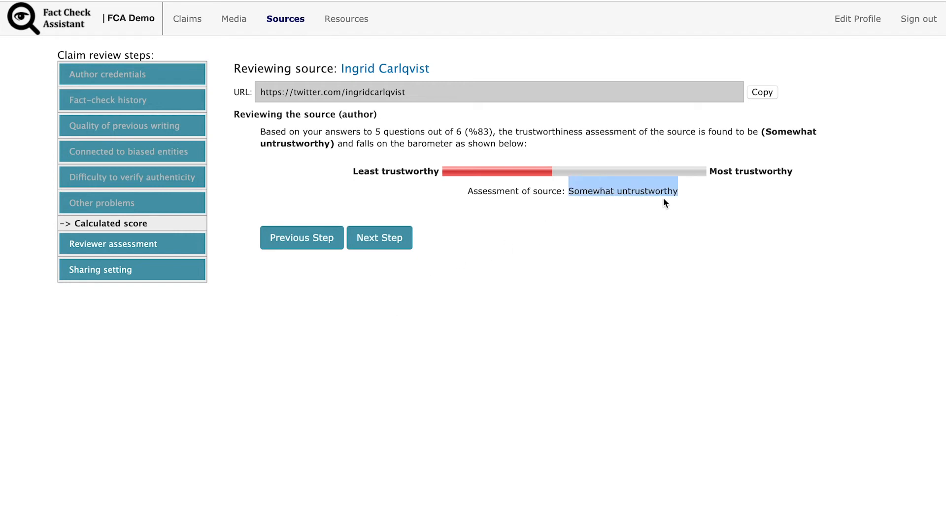
left_click(387, 240)
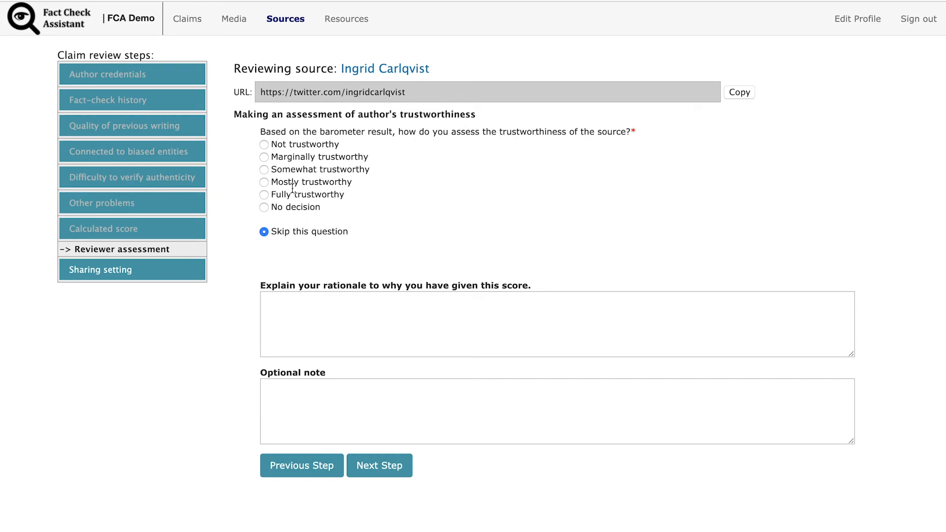
left_click(264, 145)
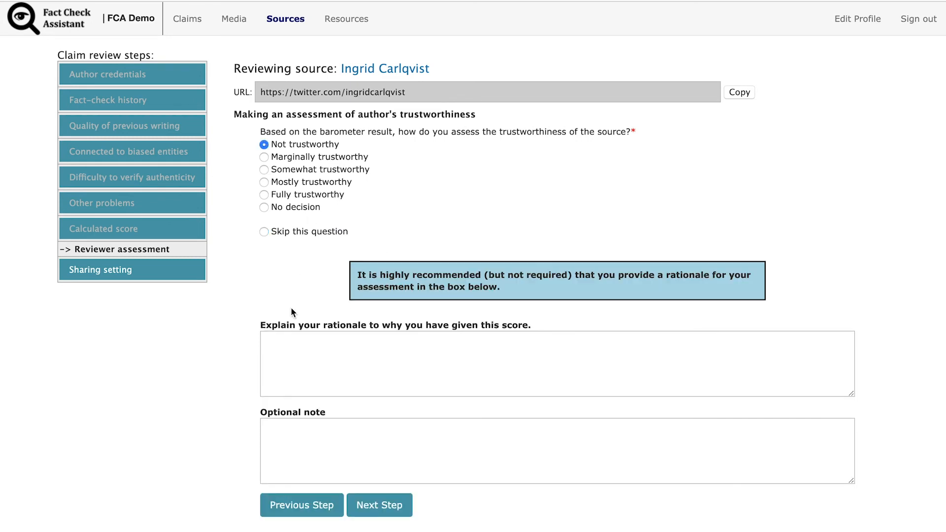
left_click(289, 343)
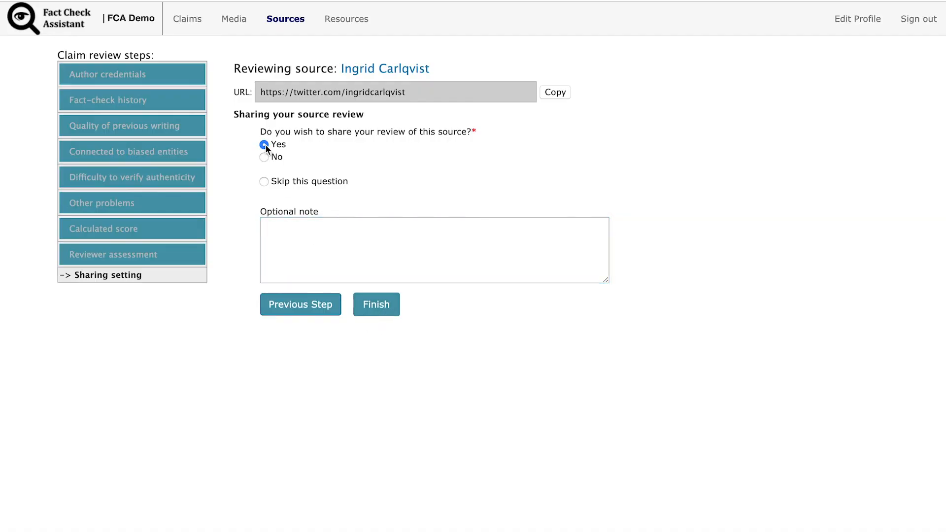
left_click(367, 308)
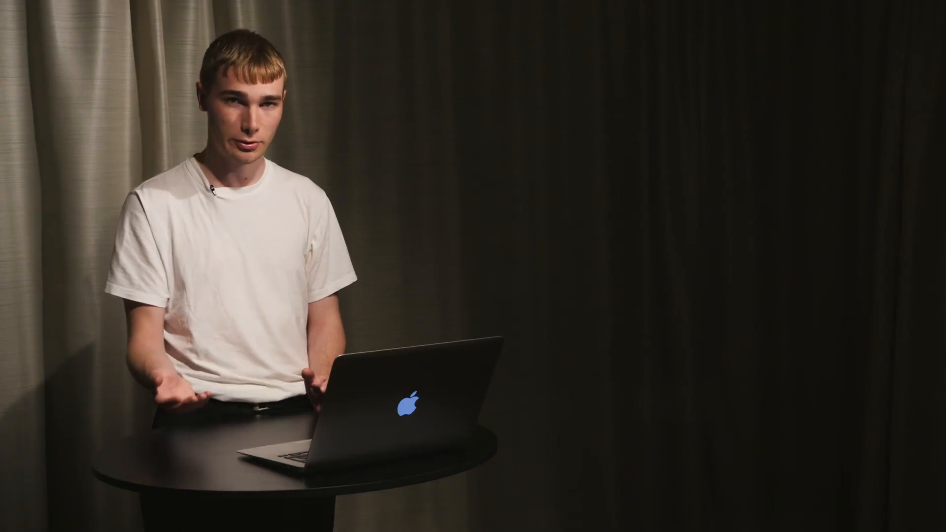